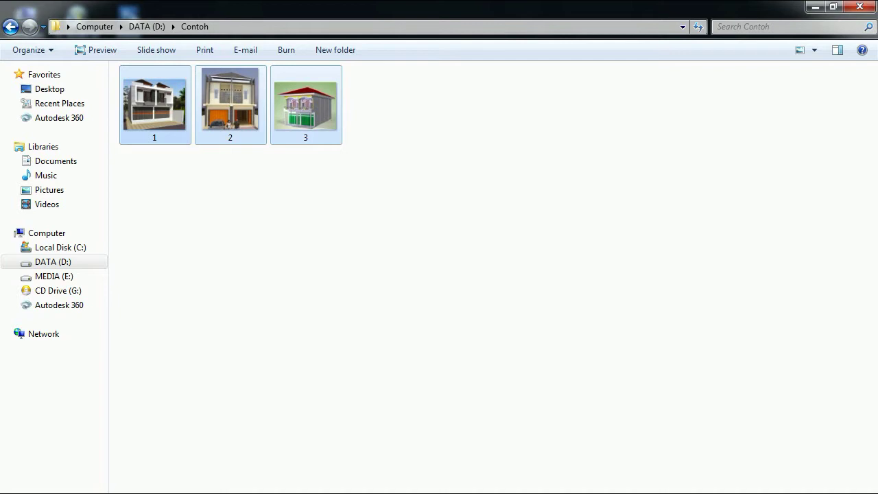
# Delete images 1, 2 and 3 from the Contoh folder to the Recycle Bin and minimize the folder window
pyautogui.press('Delete')
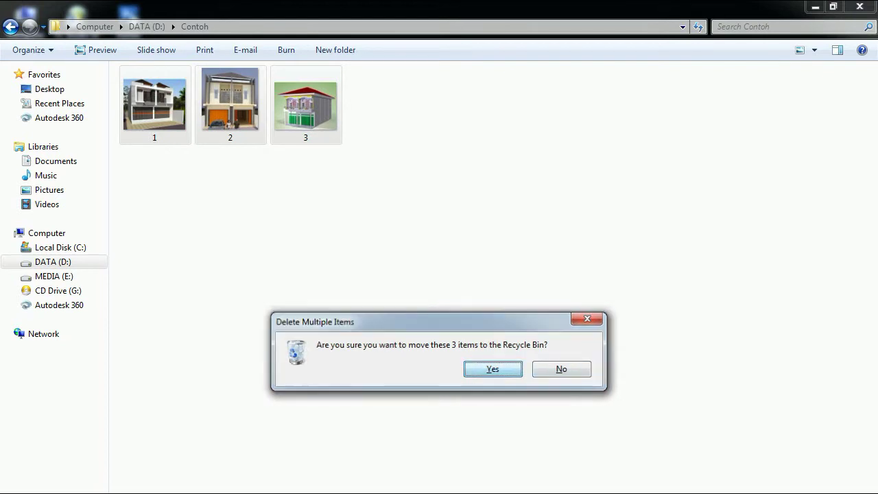
pyautogui.press('Return')
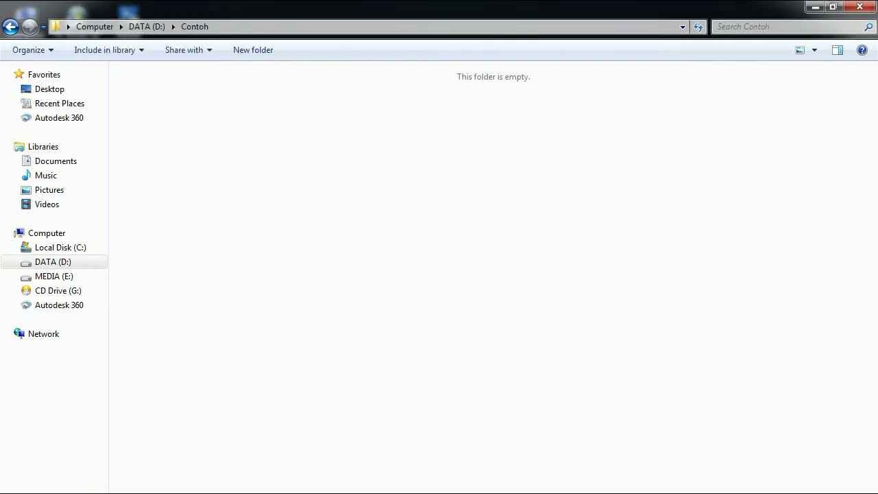
pyautogui.click(816, 7)
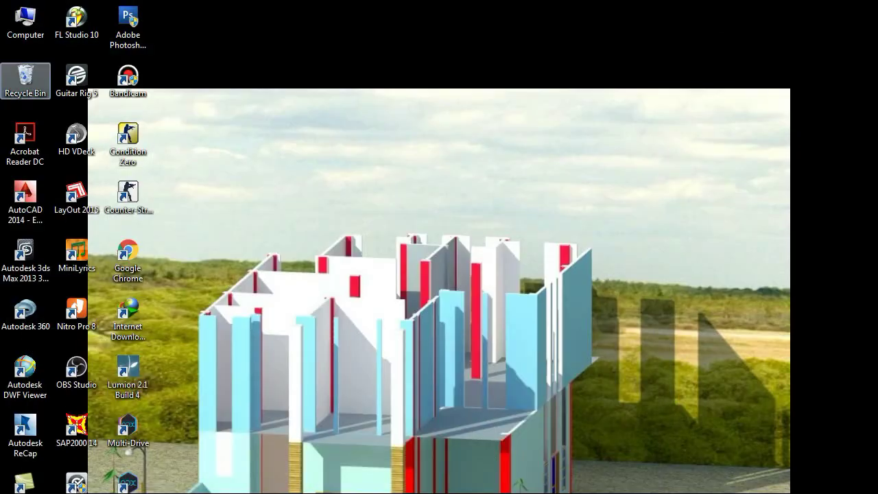
# Permanently delete images 1, 2 and 3 from the Recycle Bin and close its window
pyautogui.doubleClick(25, 78)
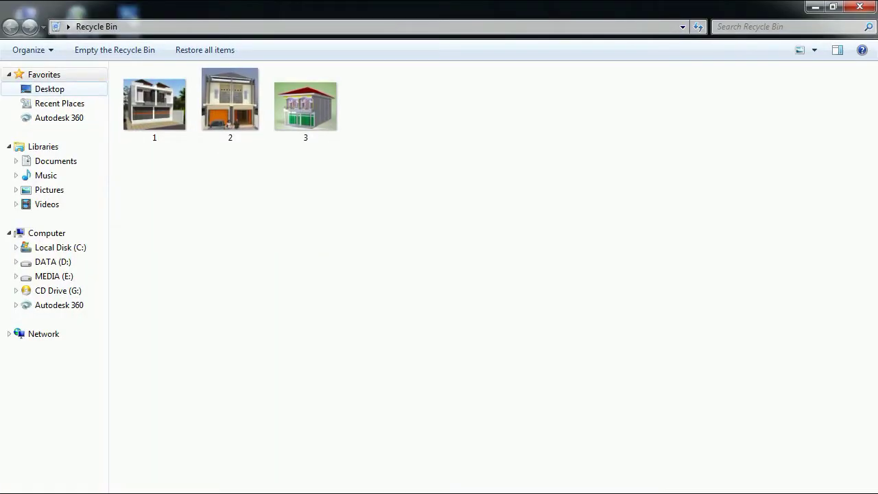
pyautogui.click(154, 103)
pyautogui.keyDown('ctrl'); pyautogui.click(230, 103); pyautogui.keyUp('ctrl')
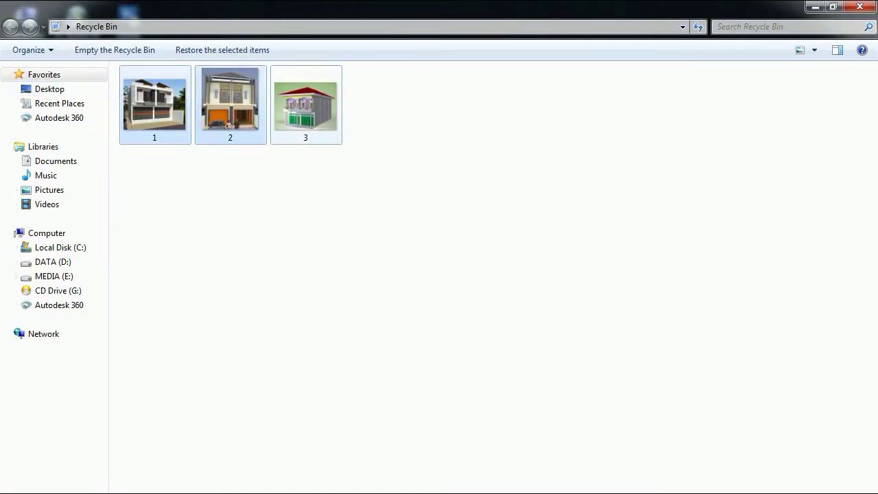
pyautogui.keyDown('ctrl'); pyautogui.click(306, 103); pyautogui.keyUp('ctrl')
pyautogui.press('Delete')
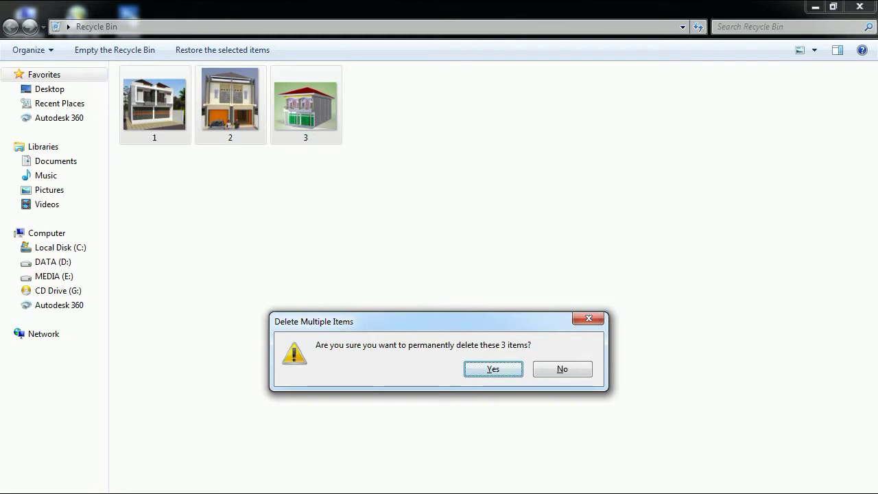
pyautogui.press('Return')
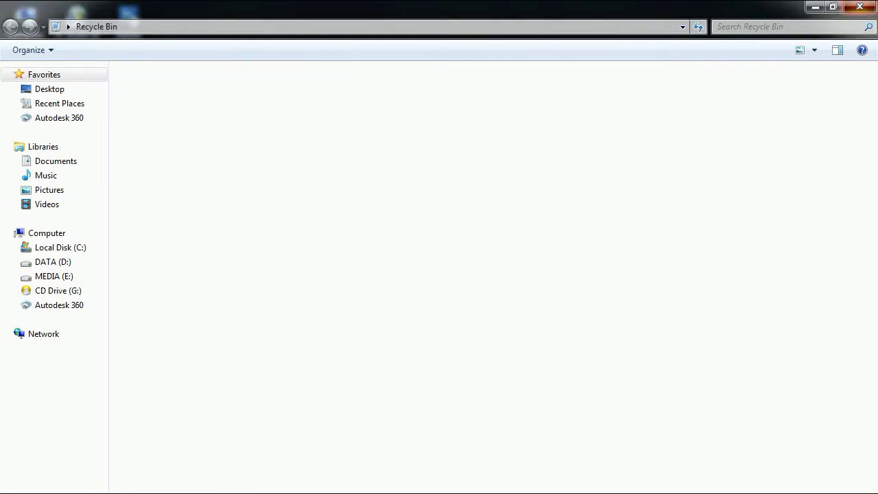
pyautogui.hotkey('alt', 'F4')
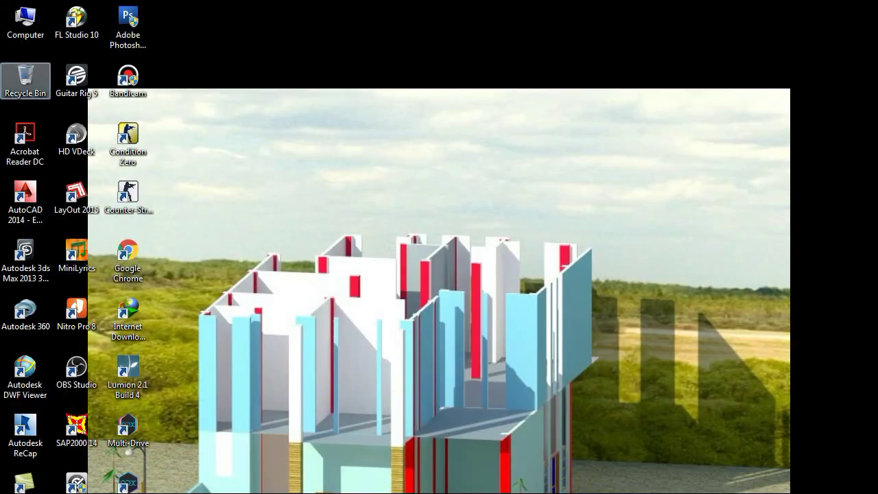
pyautogui.press('Return')
pyautogui.hotkey('alt', 'F4')
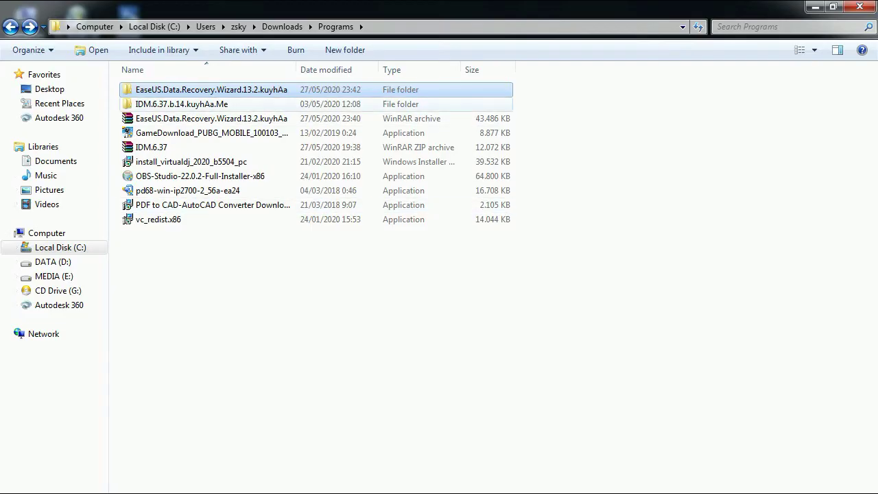
# Run the EaseUS Data Recovery Wizard 13.0 setup as administrator from the EaseUS.Data.Recovery.Wizard.13.2.kuyhAa folder
pyautogui.press('Return')
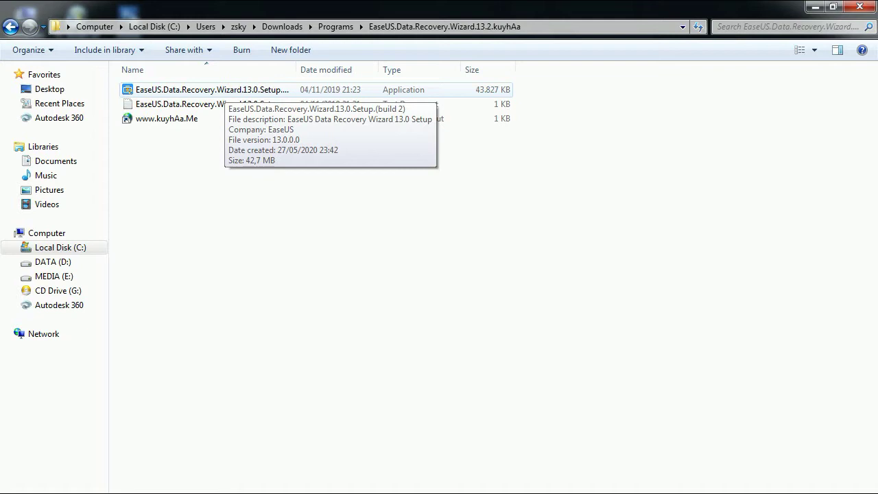
pyautogui.click(224, 89)
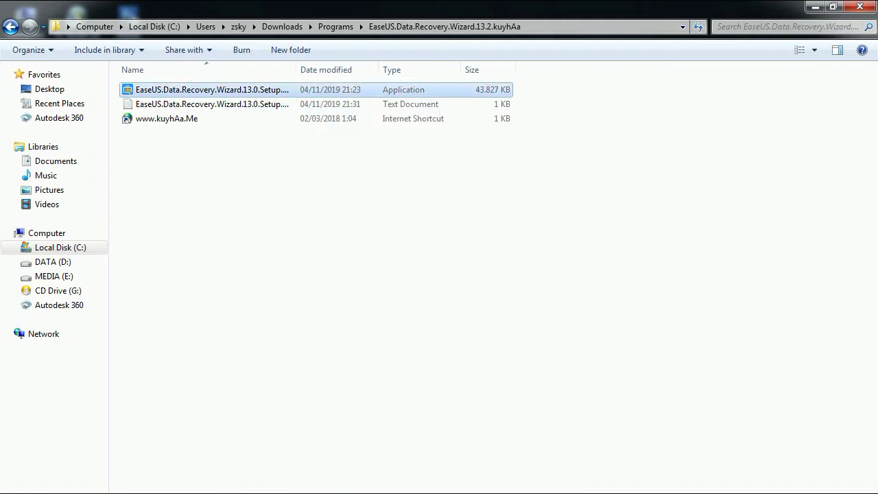
pyautogui.rightClick(224, 89)
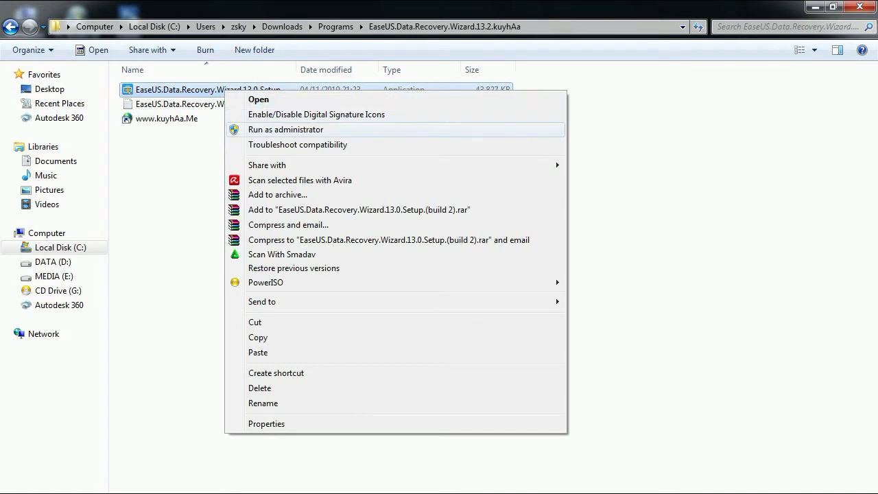
pyautogui.click(282, 129)
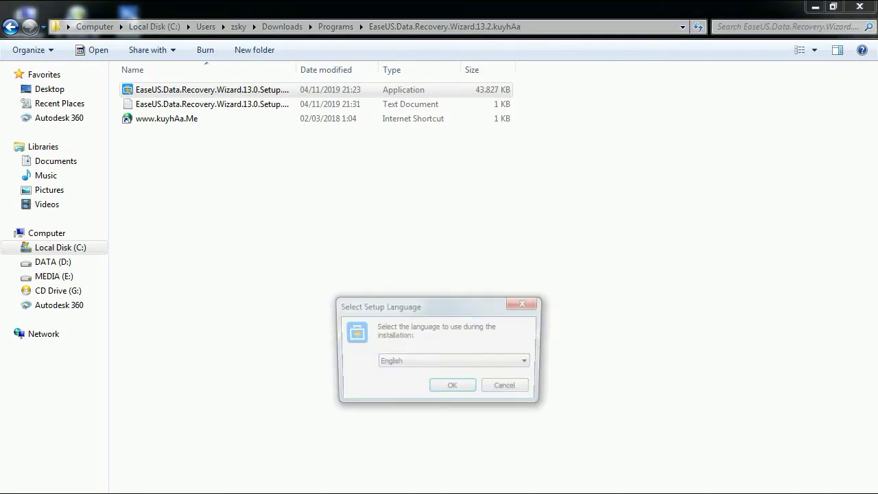
# Review the available setup languages and confirm English as the installation language
pyautogui.hotkey('alt', 'Down')
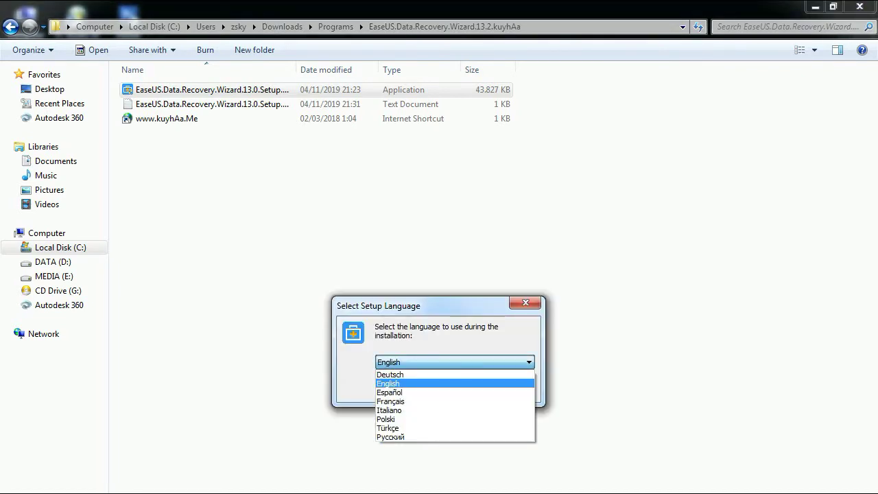
pyautogui.press('Down')
pyautogui.press('Down')
pyautogui.press('Down')
pyautogui.press('Up')
pyautogui.press('Up')
pyautogui.press('Up')
pyautogui.press('Up')
pyautogui.press('Up')
pyautogui.press('Up')
pyautogui.press('Up')
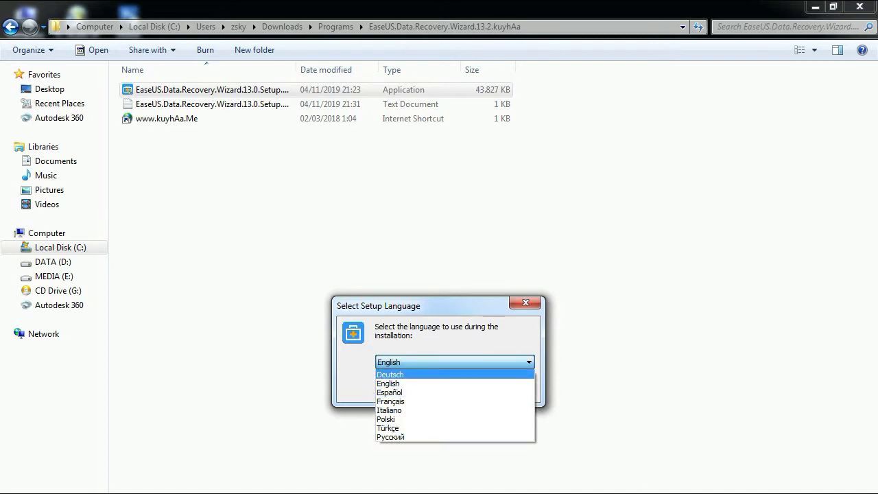
pyautogui.press('Down')
pyautogui.press('Return')
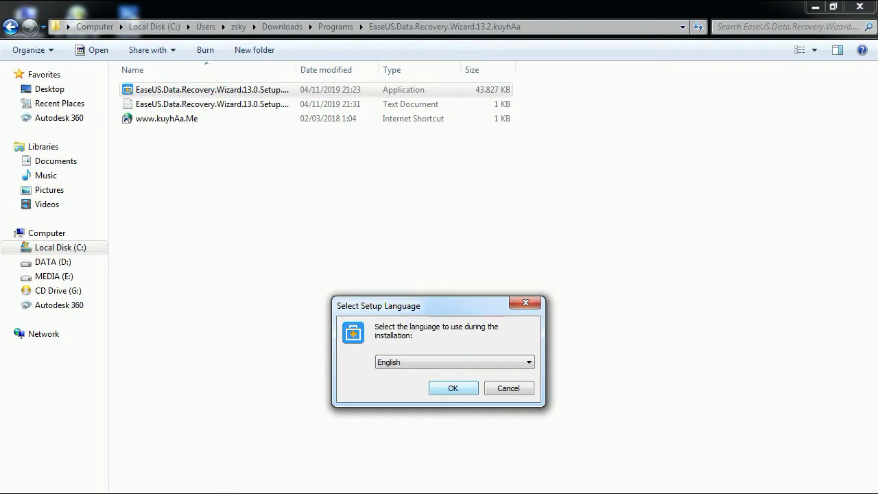
pyautogui.press('Return')
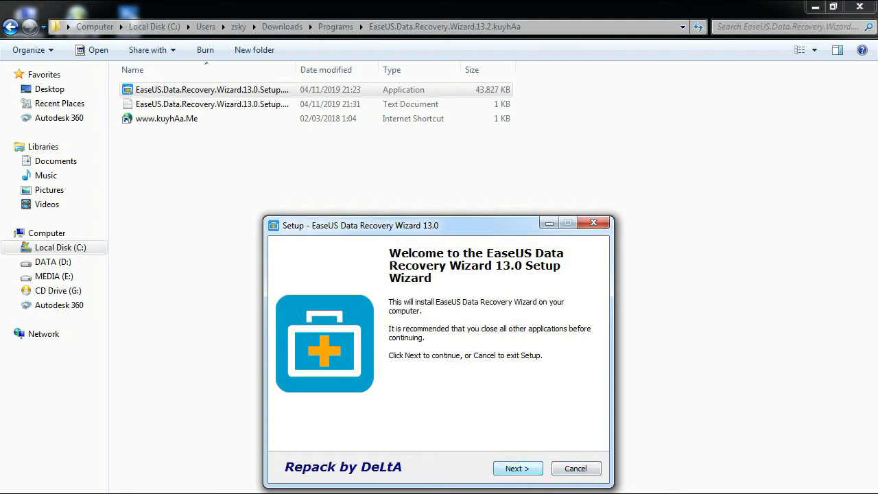
# Start the installation with the default destination folder, a desktop icon and connection blocking via host file and Firewall
pyautogui.press('Return')
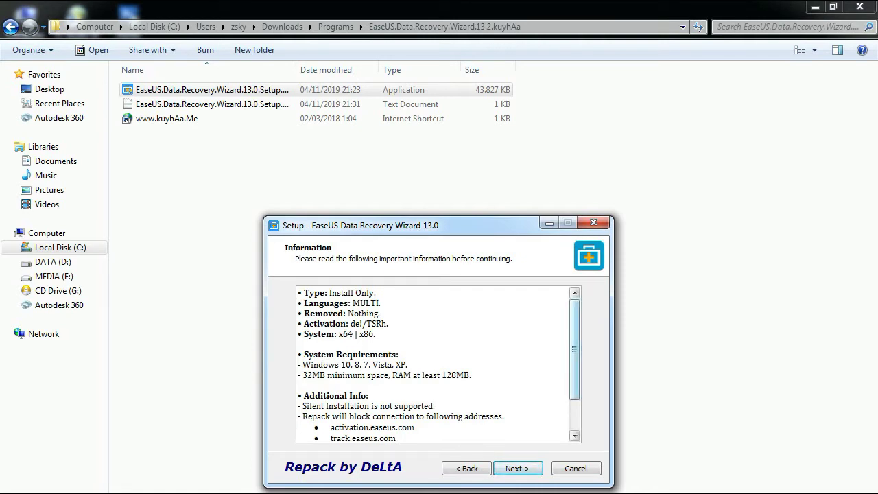
pyautogui.scroll(-2, 439, 363)
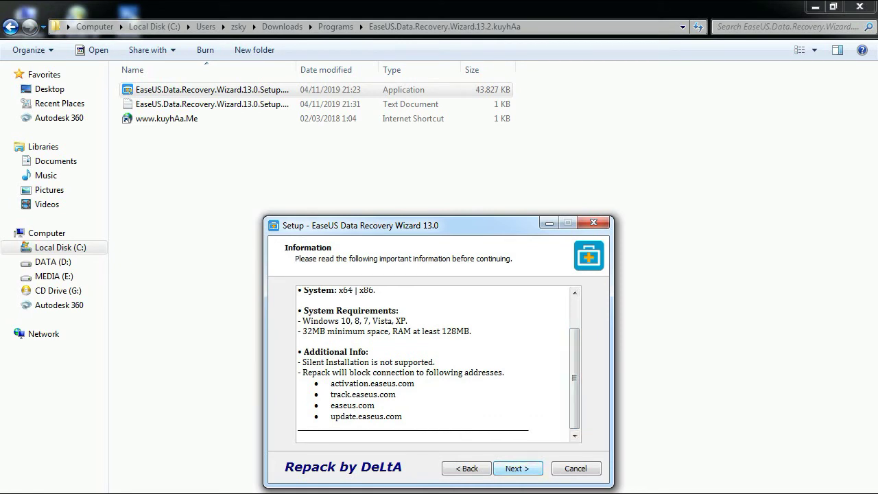
pyautogui.click(517, 467)
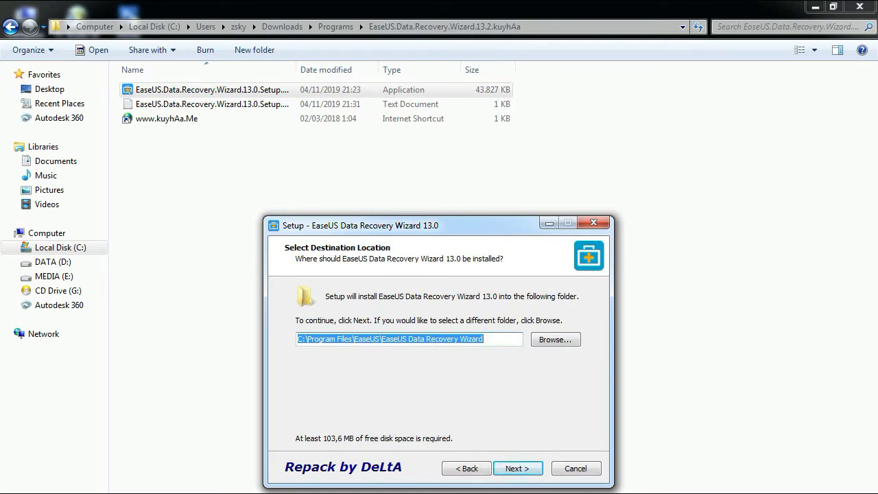
pyautogui.click(517, 467)
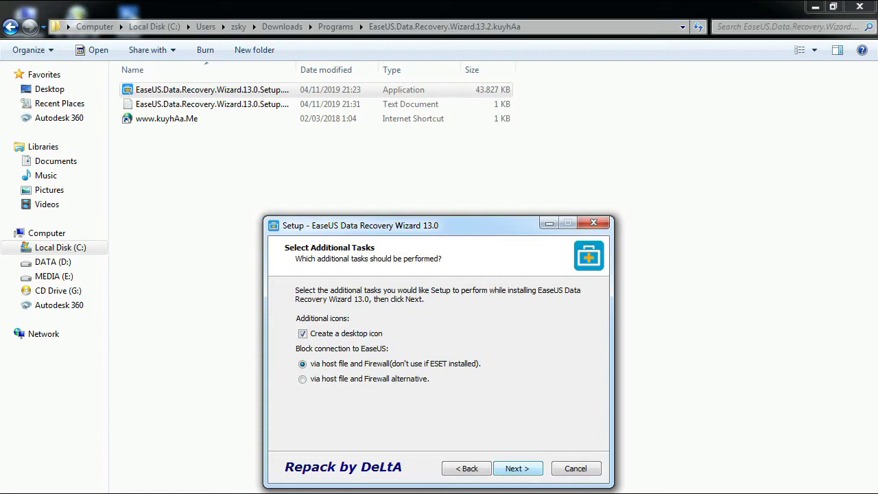
pyautogui.press('Return')
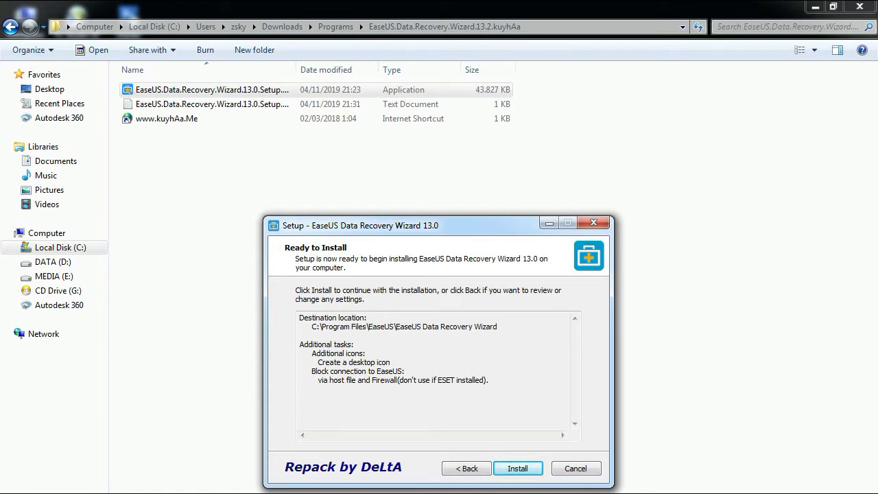
pyautogui.press('Return')
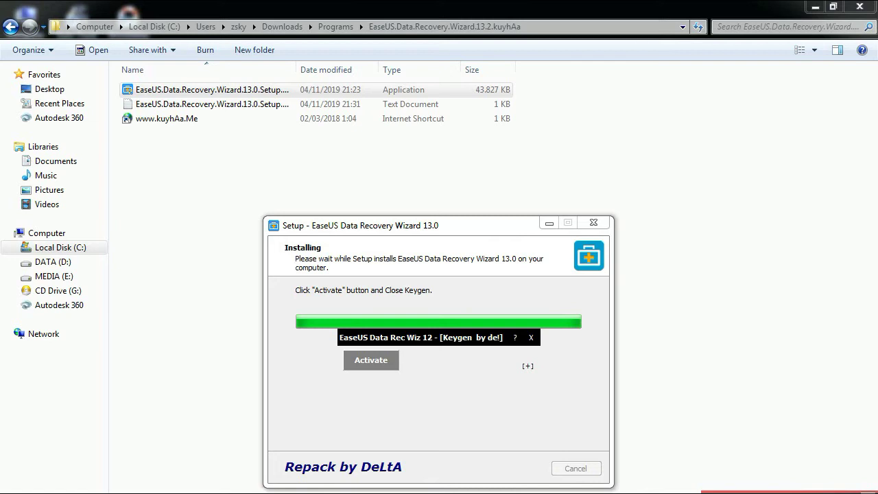
# Run the activation in the bundled keygen window, close it and finish the setup without launching the program
pyautogui.click(370, 359)
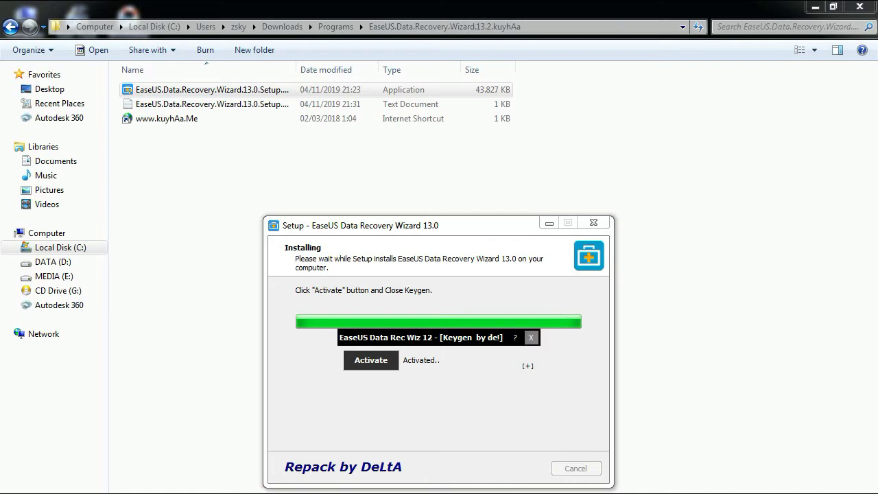
pyautogui.click(530, 337)
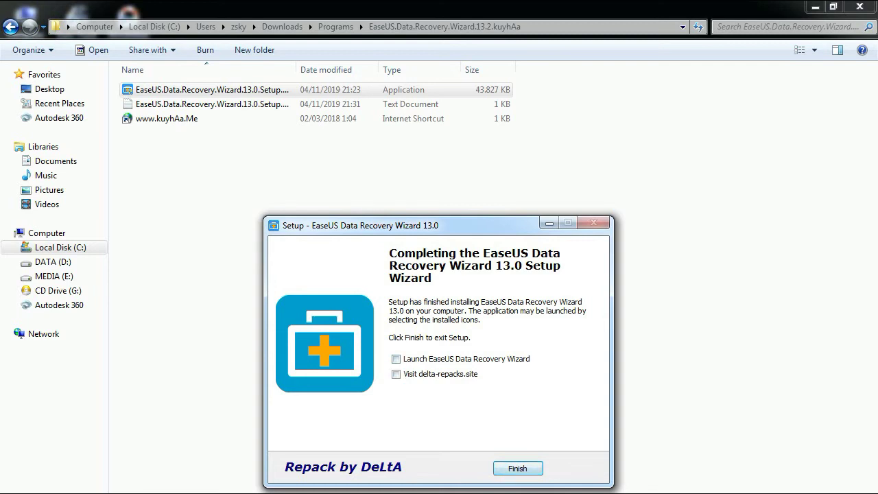
pyautogui.press('Return')
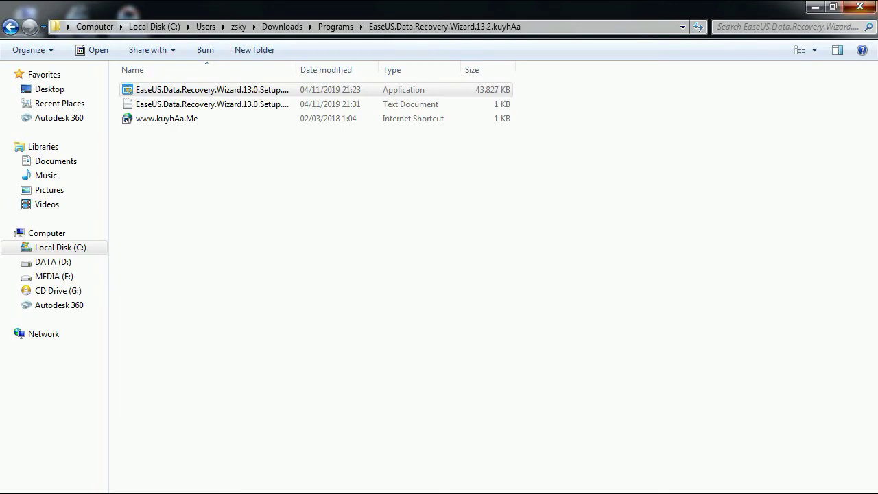
# Close the setup folder, then launch EaseUS Data Recovery Wizard from its desktop shortcut
pyautogui.click(859, 6)
pyautogui.rightClick(329, 173)
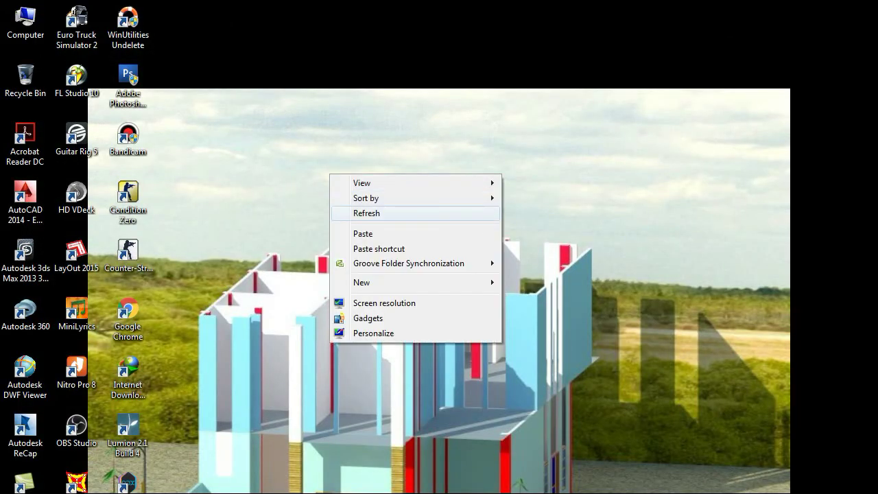
pyautogui.rightClick(343, 213)
pyautogui.click(379, 251)
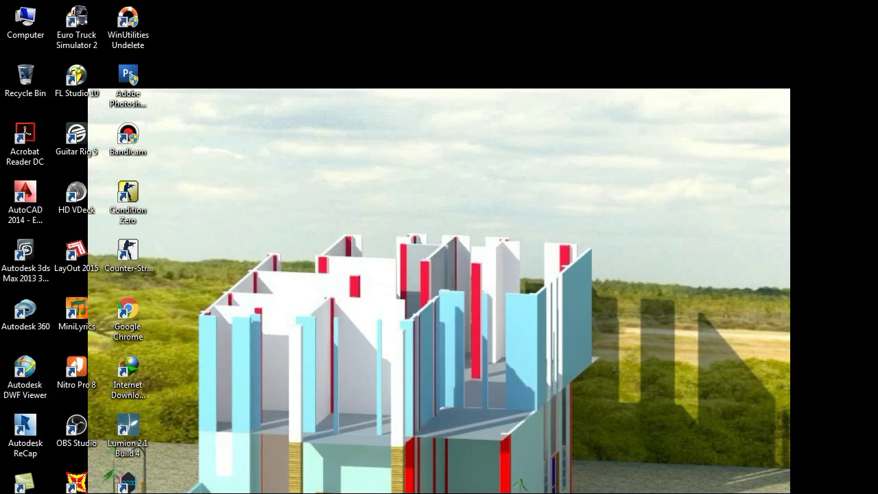
pyautogui.rightClick(128, 374)
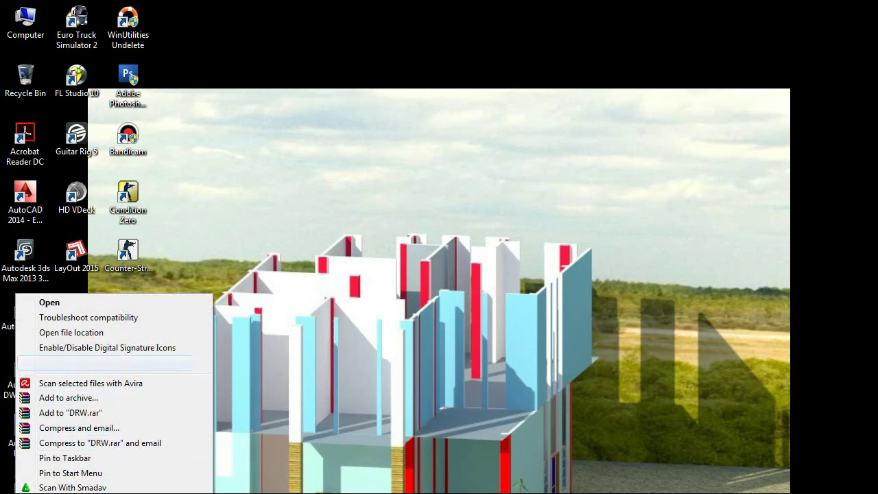
pyautogui.click(75, 362)
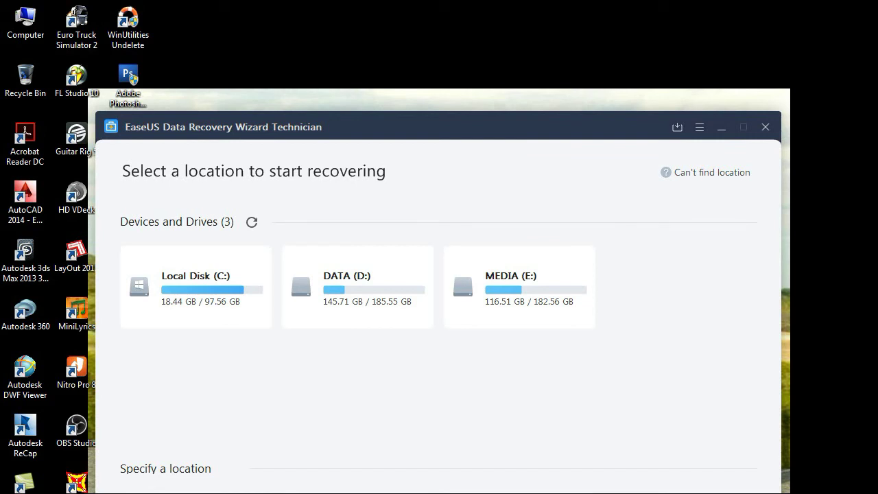
# Scan the DATA (D:) drive for lost files and stop the scan before it completes
pyautogui.moveTo(356, 282)
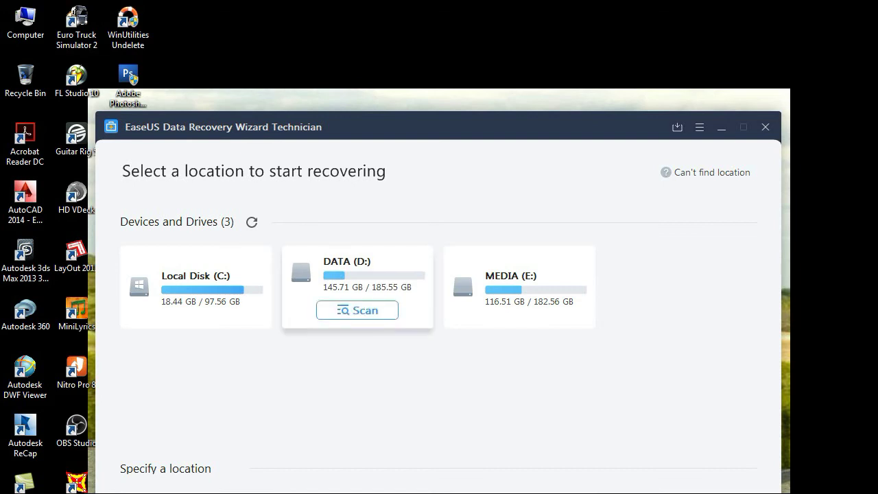
pyautogui.click(357, 310)
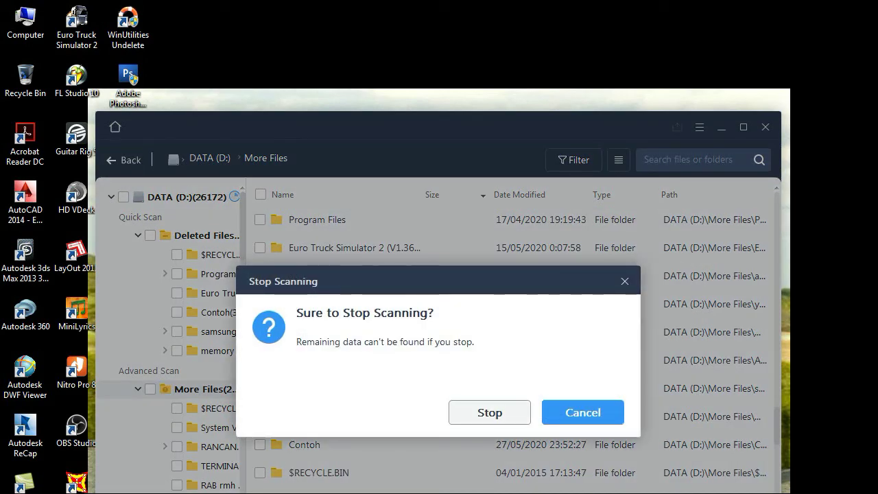
pyautogui.click(489, 412)
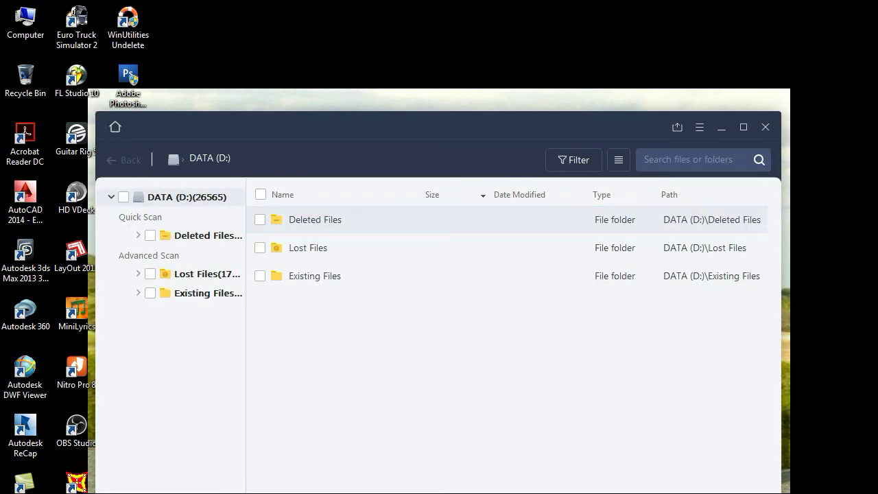
# Select the deleted images 1.JPG, 2.JPG and 3.JPG in the Contoh folder under Deleted Files
pyautogui.click(206, 235)
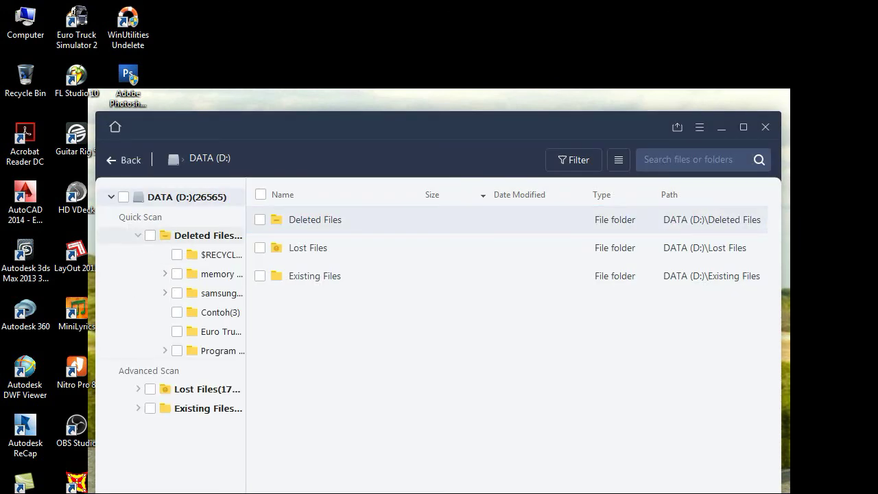
pyautogui.click(220, 312)
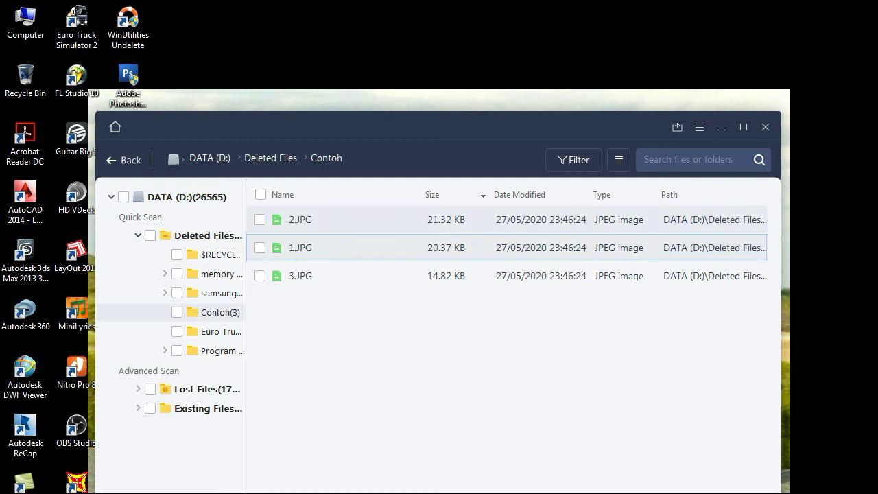
pyautogui.click(260, 248)
pyautogui.click(260, 219)
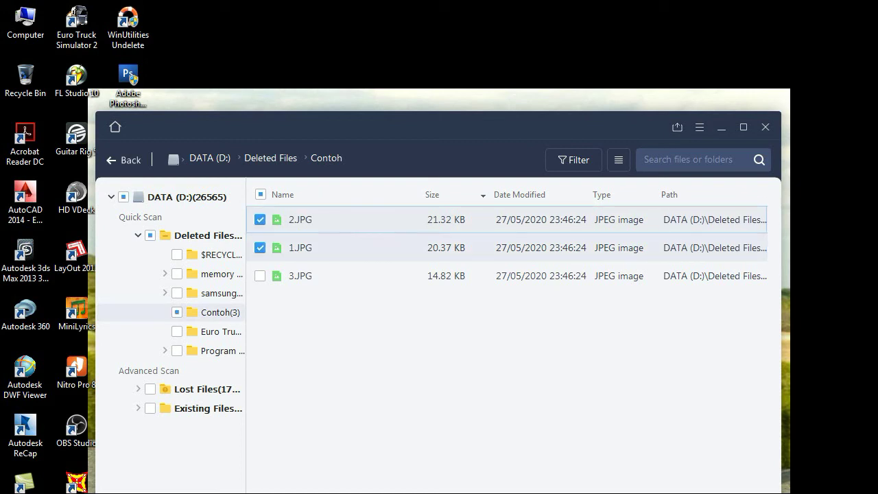
pyautogui.click(259, 275)
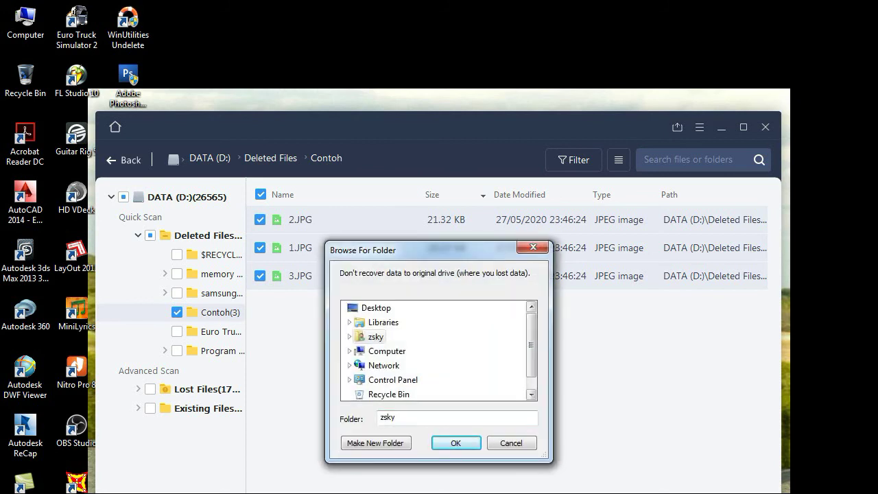
# Recover the selected images to the Contoh folder on DATA (D:), accepting saving to the original drive
pyautogui.scroll(-1, 438, 350)
pyautogui.click(349, 336)
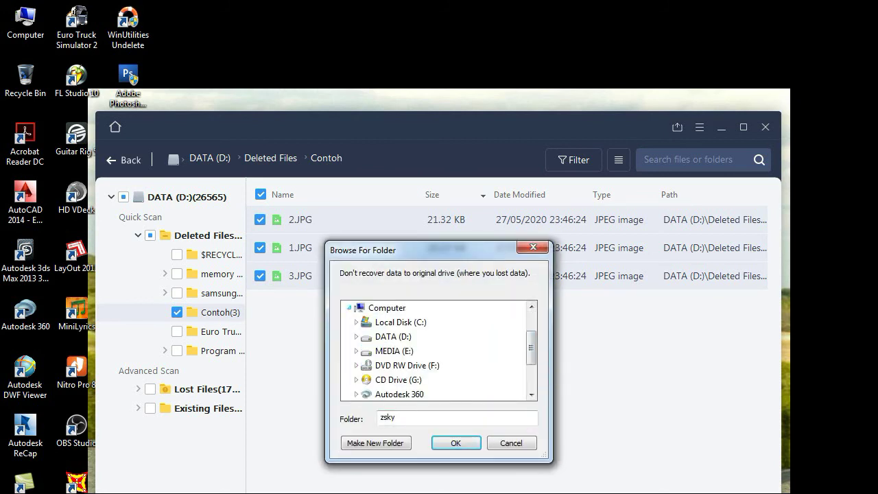
pyautogui.click(356, 336)
pyautogui.scroll(-2, 438, 349)
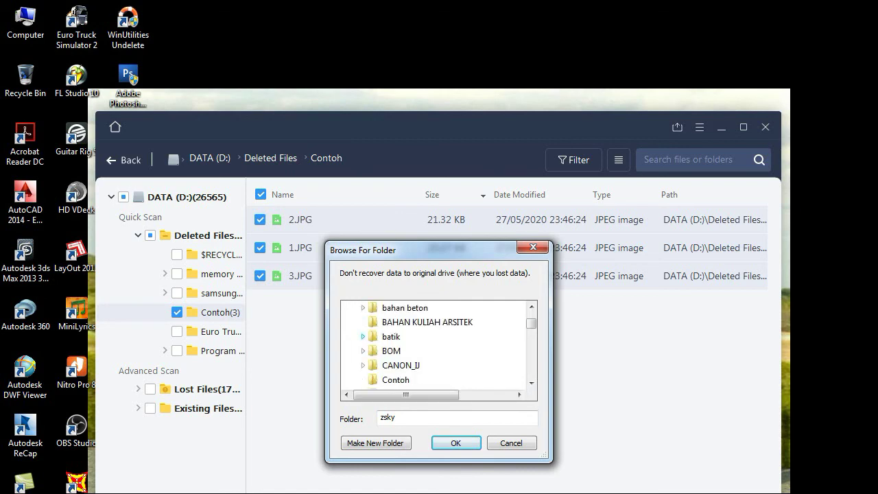
pyautogui.click(395, 336)
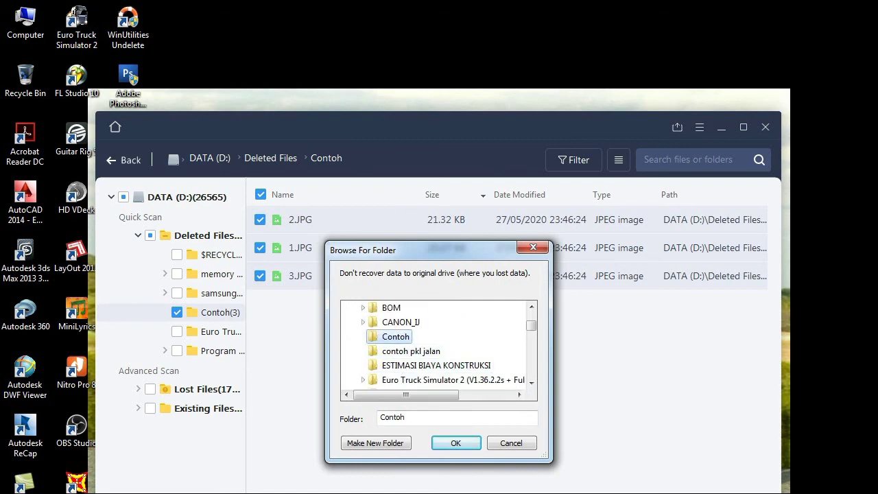
pyautogui.click(456, 442)
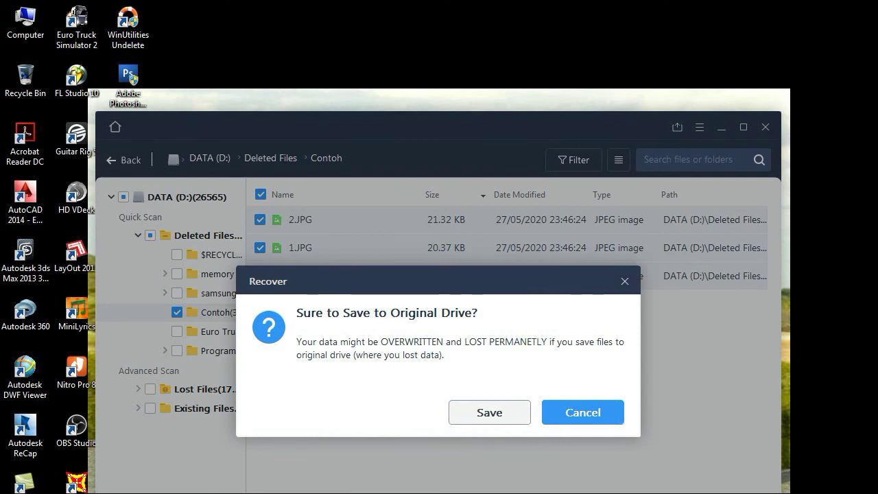
pyautogui.click(489, 412)
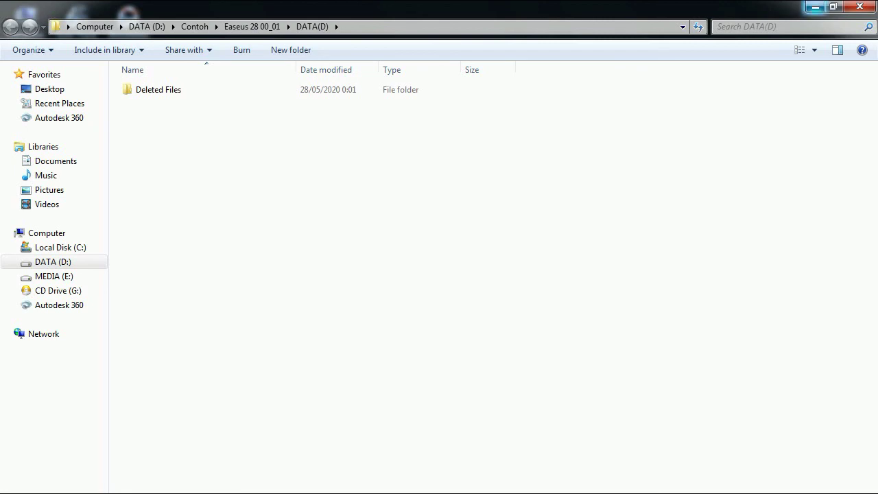
# Minimize the recovered data folder, dismiss the recovery message and exit the recovery program without saving the scan session
pyautogui.click(815, 7)
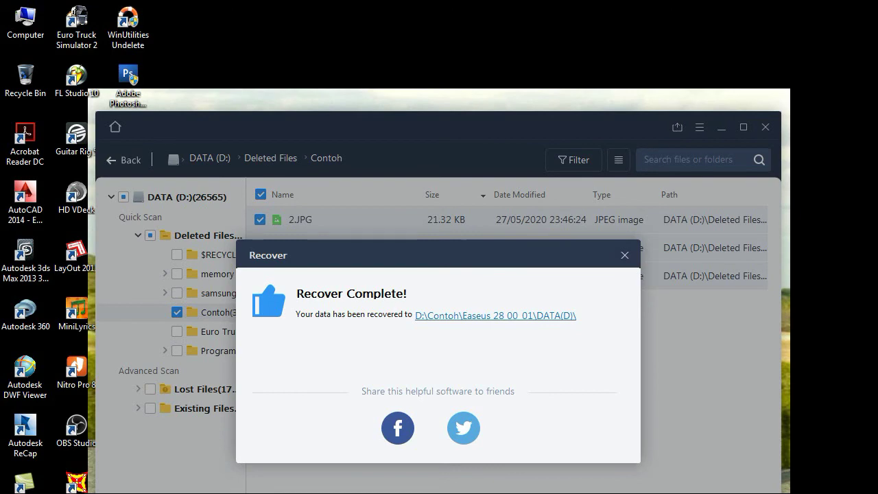
pyautogui.click(624, 255)
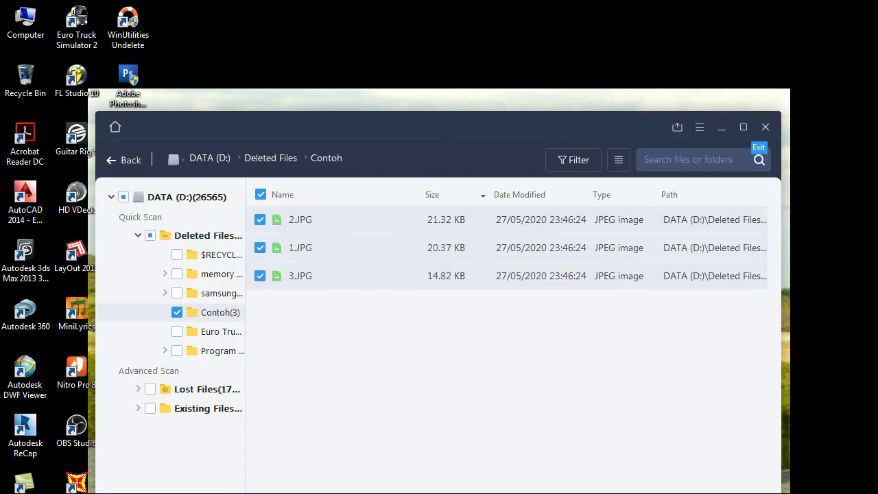
pyautogui.click(765, 127)
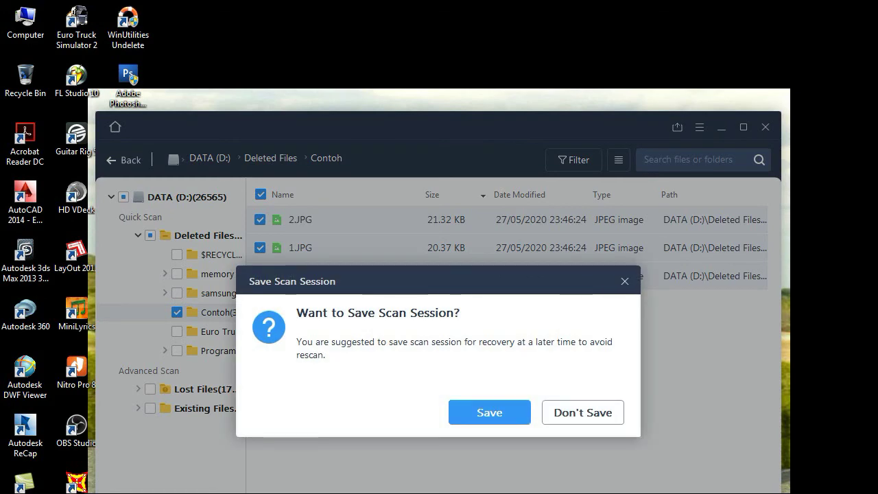
pyautogui.click(583, 412)
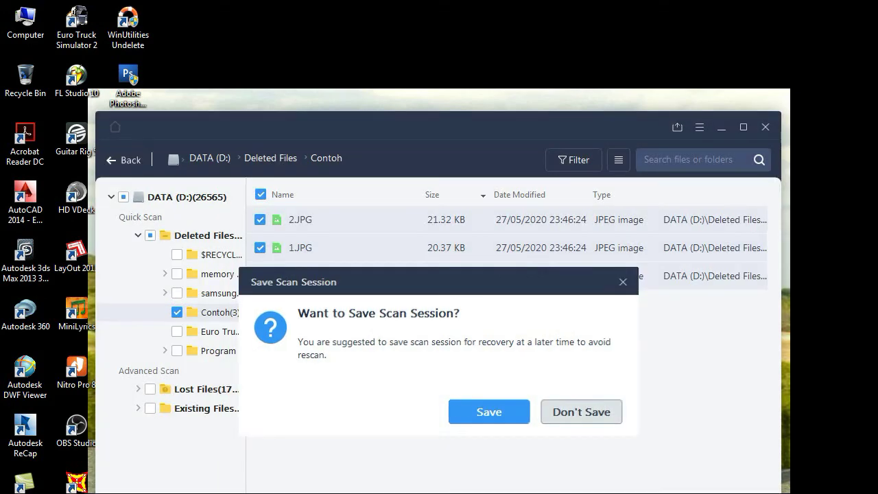
pyautogui.rightClick(441, 193)
pyautogui.click(473, 232)
pyautogui.rightClick(452, 230)
pyautogui.click(480, 273)
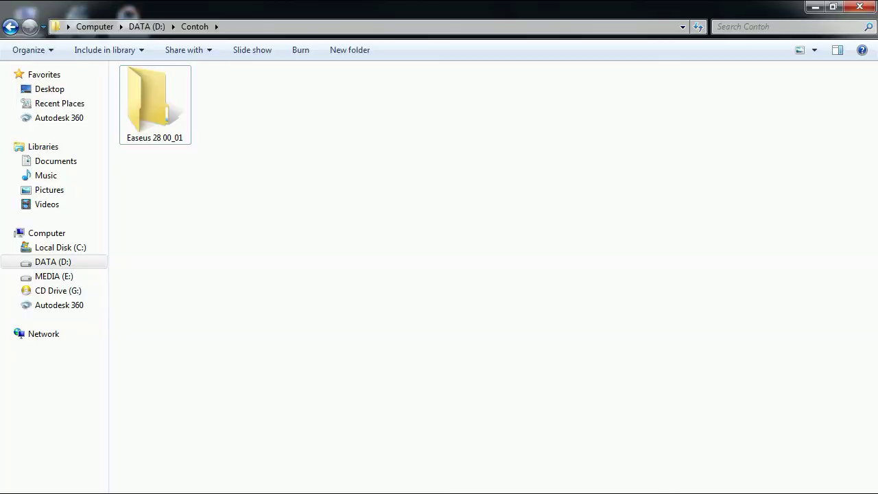
# Browse from D:\Contoh through Easeus 28 00_01, DATA(D) and Deleted Files to the recovered Contoh folder to check its images
pyautogui.press('Return')
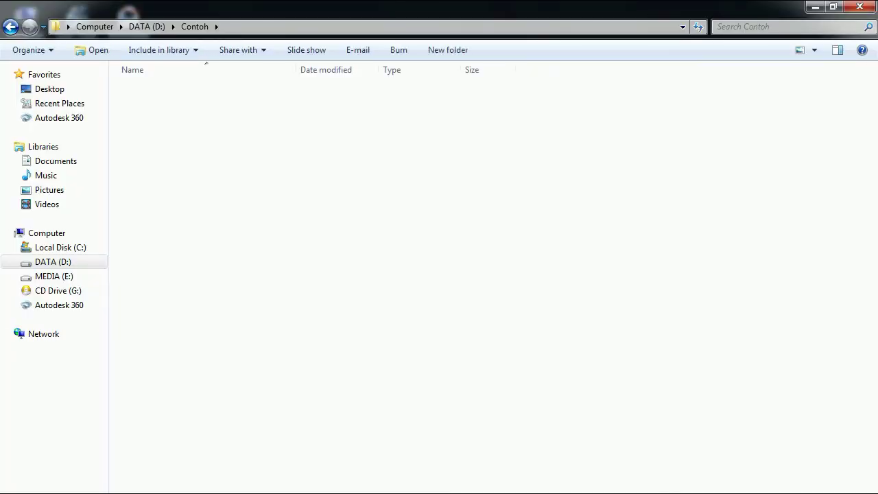
pyautogui.click(152, 89)
pyautogui.press('Return')
pyautogui.click(154, 89)
pyautogui.press('Return')
pyautogui.click(146, 89)
pyautogui.press('Return')
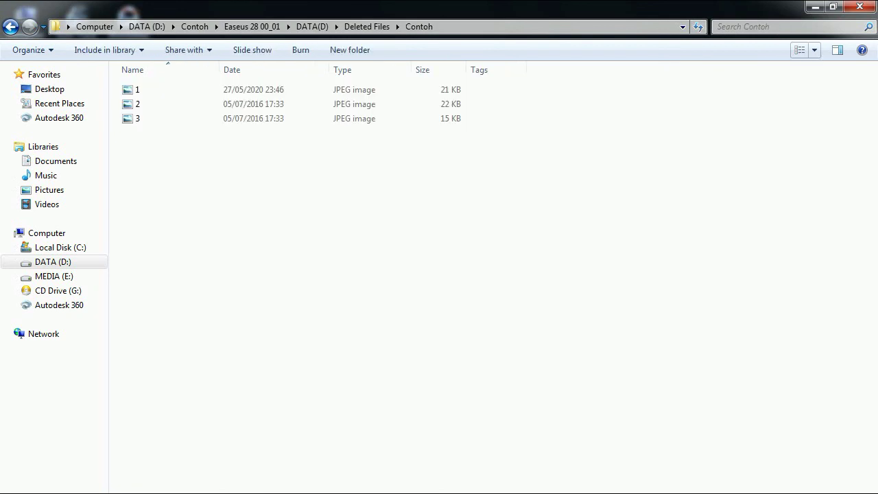
# Show the desktop and refresh it
pyautogui.press('super+d')
pyautogui.rightClick(375, 174)
pyautogui.rightClick(381, 207)
pyautogui.click(411, 254)
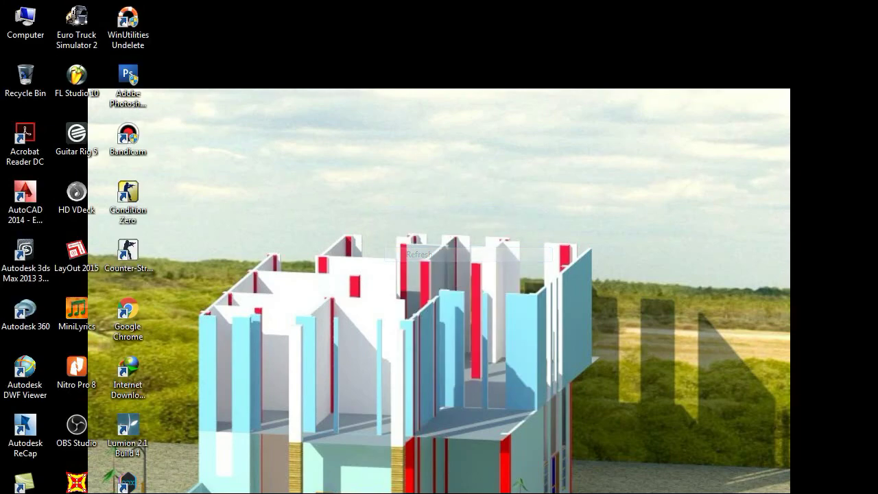